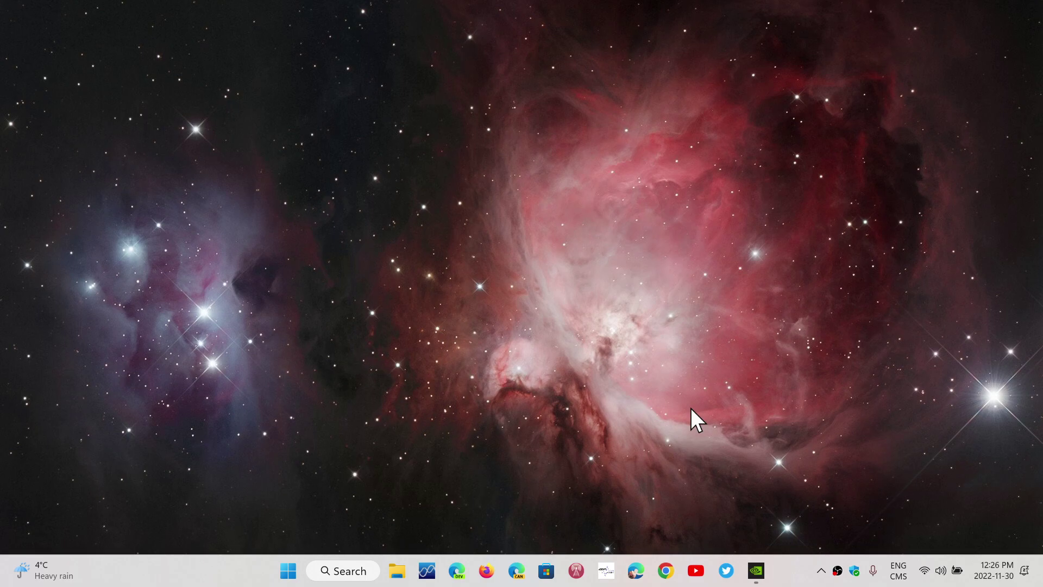
right_click(291, 569)
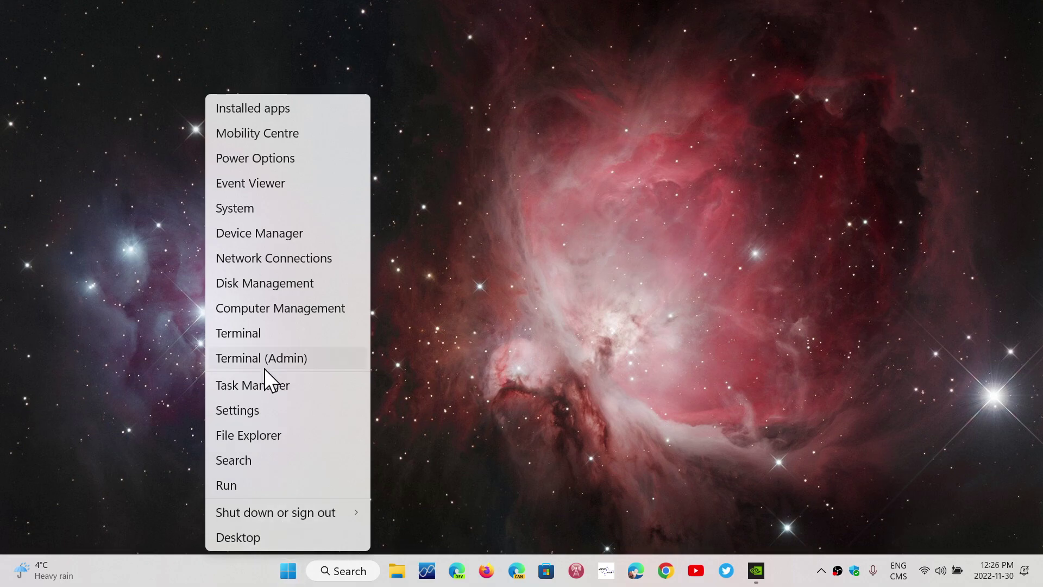
left_click(279, 237)
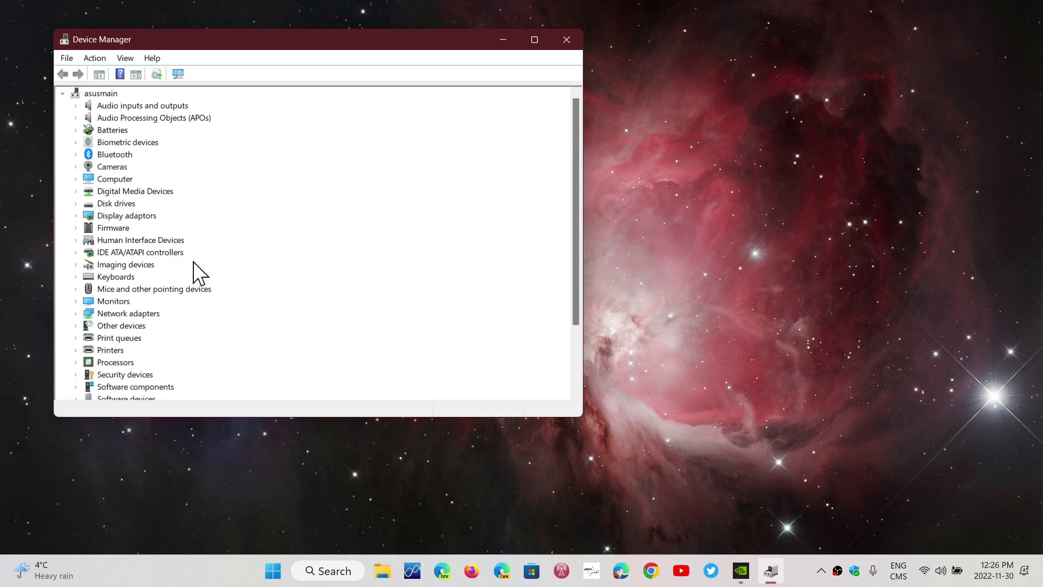
left_click(76, 216)
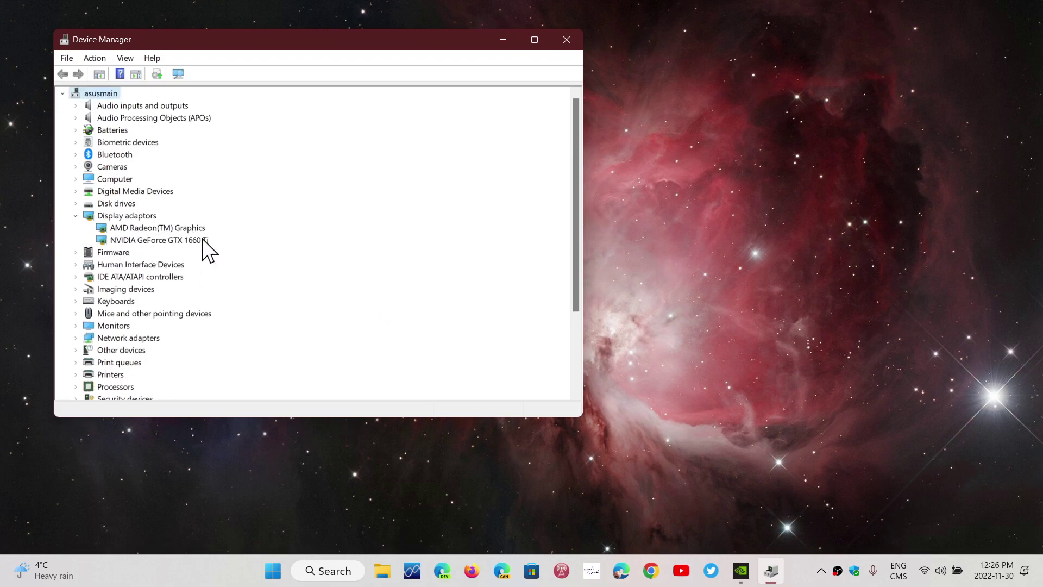
left_click(575, 41)
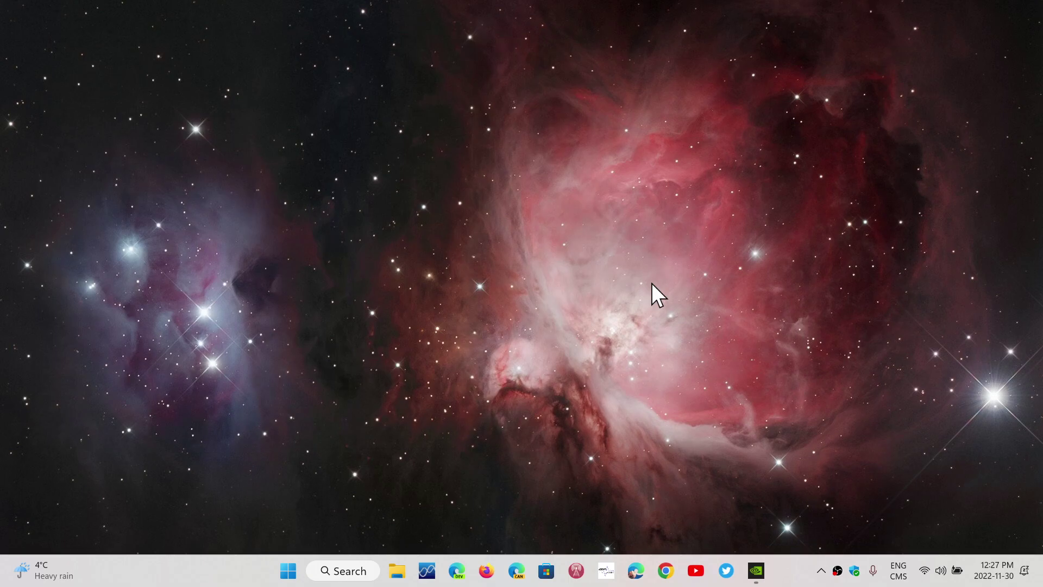
left_click(754, 568)
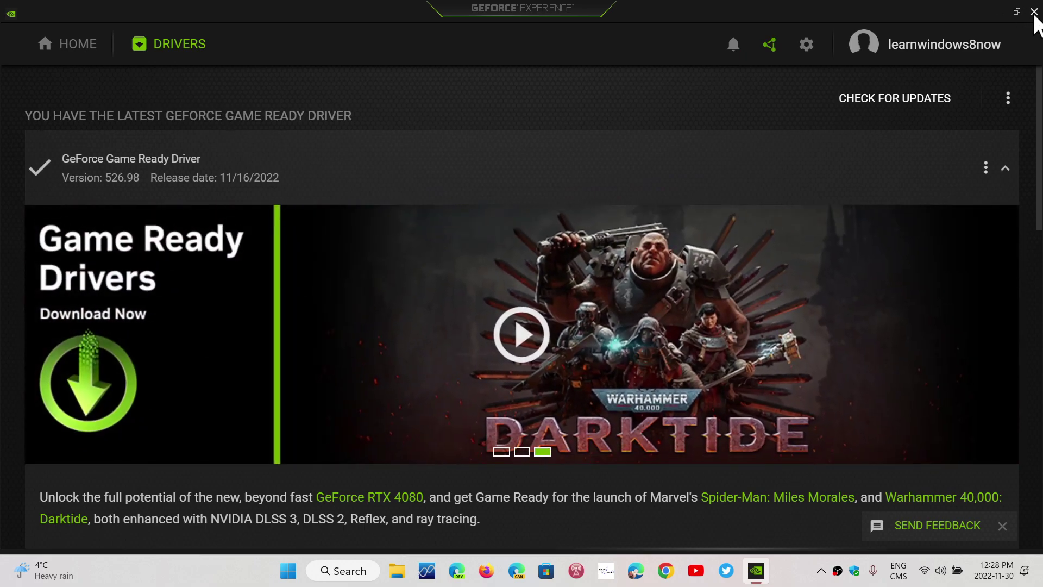
left_click(1035, 13)
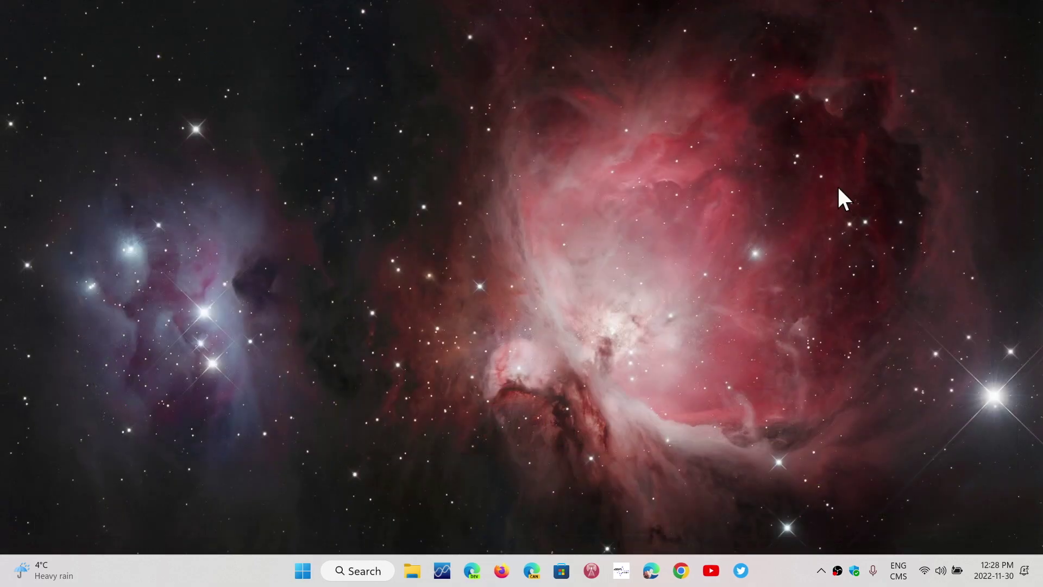